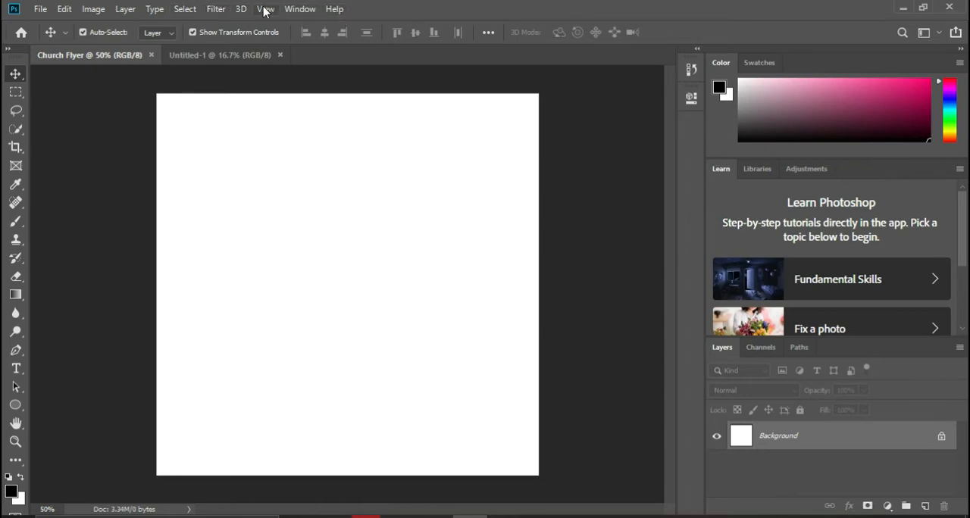
Step: Look through the Window, View, 3D, Filter, Image, Layer and Edit command lists in the Church Flyer document
left_click(300, 9)
left_click(300, 9)
left_click(301, 9)
left_click(307, 12)
left_click(266, 13)
left_click(266, 11)
left_click(239, 10)
left_click(237, 9)
left_click(216, 9)
left_click(215, 9)
left_click(91, 9)
left_click(91, 9)
left_click(122, 10)
left_click(124, 9)
left_click(65, 10)
left_click(64, 11)
left_click(64, 11)
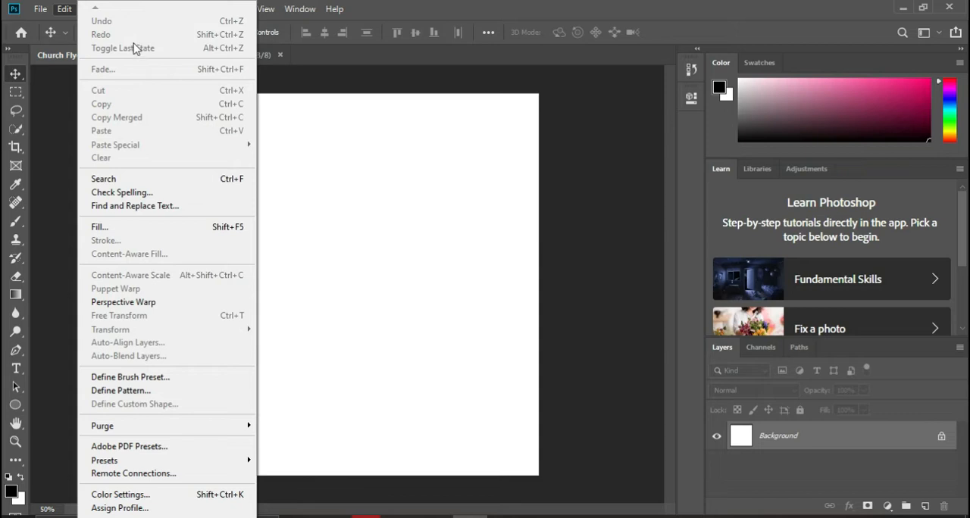
left_click(65, 9)
left_click(65, 8)
left_click(65, 9)
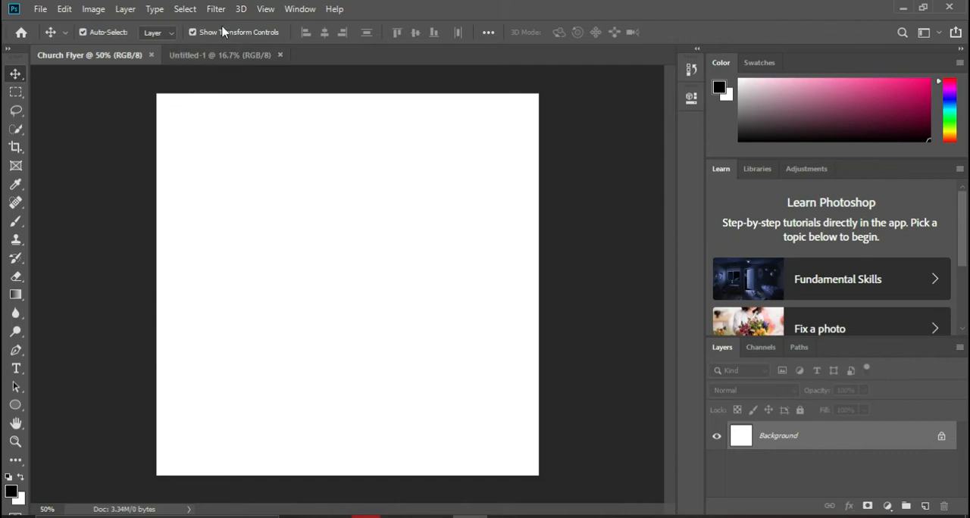
Step: Examine the Move tool's Auto-Select, layer target and Show Transform Controls options
left_click(80, 32)
left_click(171, 36)
left_click(169, 36)
left_click(194, 33)
left_click(172, 33)
left_click(174, 33)
left_click(174, 34)
left_click(173, 33)
left_click(195, 33)
left_click(192, 34)
left_click(193, 34)
left_click(192, 33)
left_click(193, 32)
Step: Switch to Photos, view Intro.jpg, and browse the sample flyer designs in the other image window
mouse_move(531, 515)
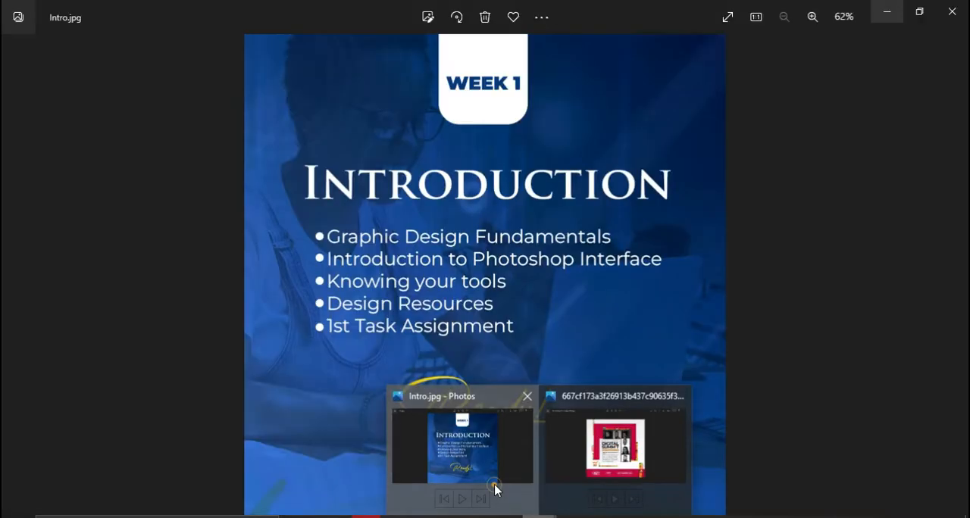
left_click(494, 489)
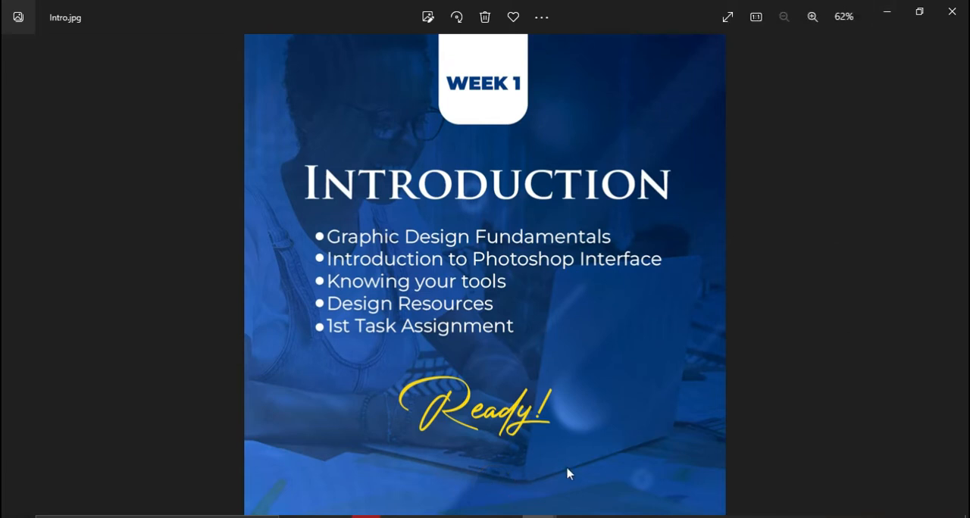
mouse_move(564, 510)
left_click(615, 434)
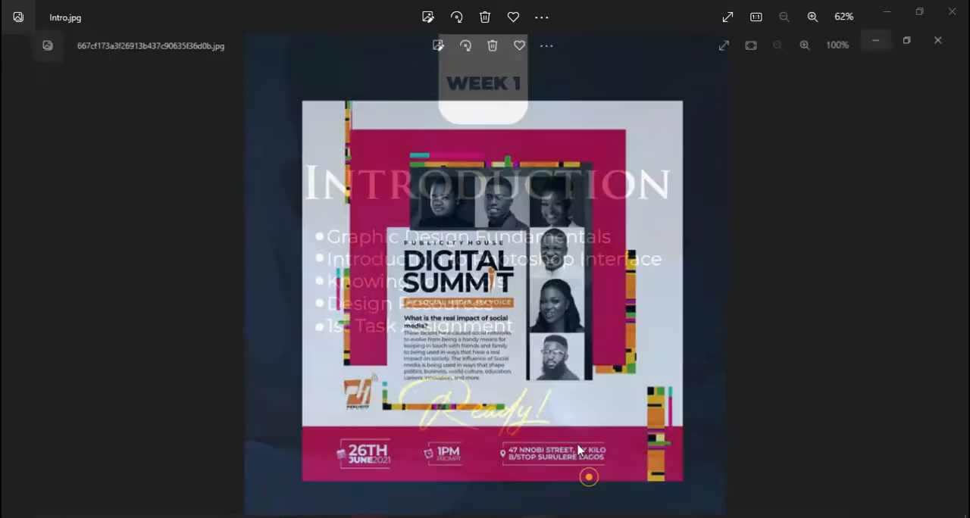
left_click(953, 277)
left_click(952, 276)
left_click(952, 277)
left_click(952, 279)
left_click(952, 277)
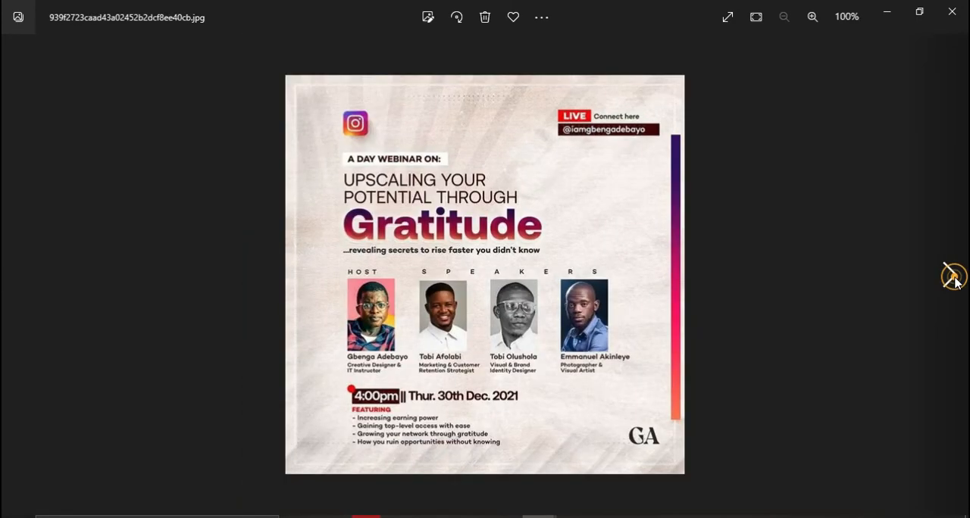
left_click(950, 283)
left_click(951, 283)
left_click(950, 284)
left_click(951, 285)
left_click(952, 285)
left_click(952, 285)
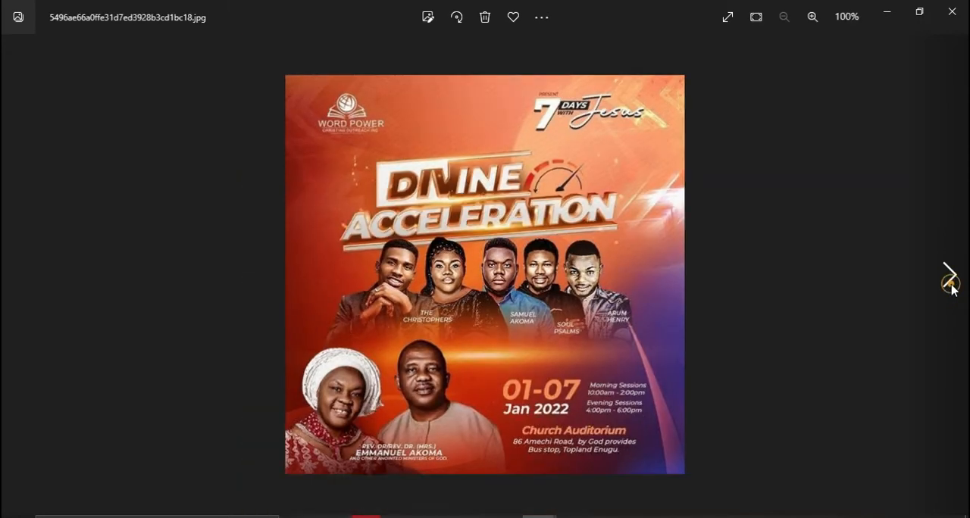
left_click(952, 285)
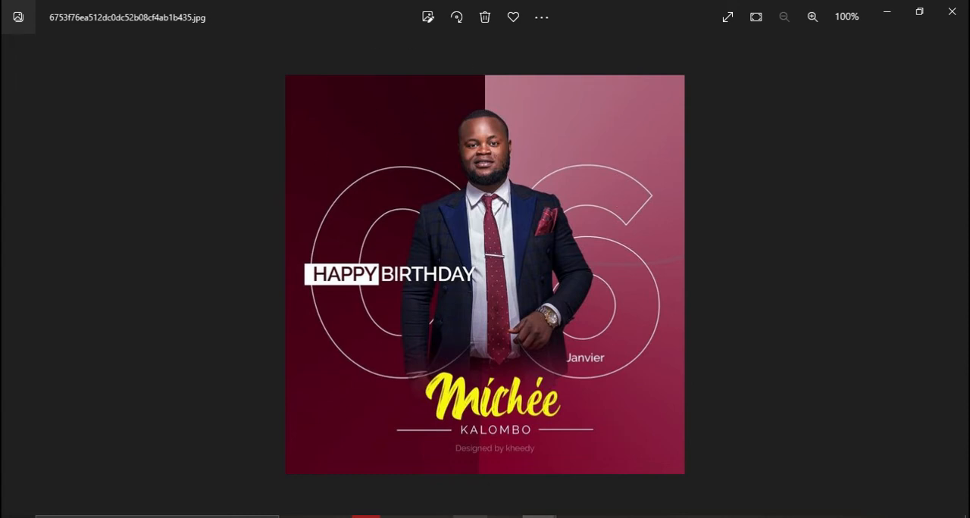
Step: Switch back to Photoshop and examine the Move tool and the Rectangular Marquee tool with its variants
left_click(472, 516)
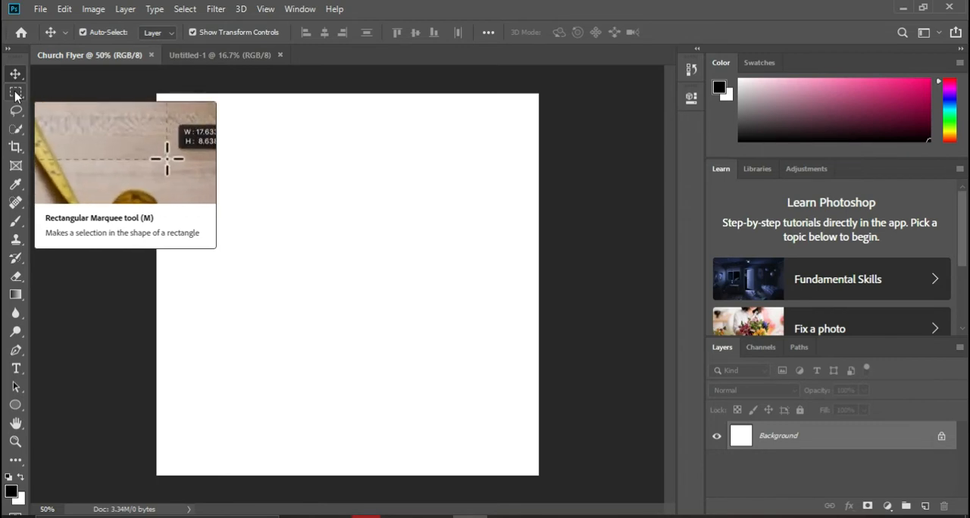
left_click(15, 94)
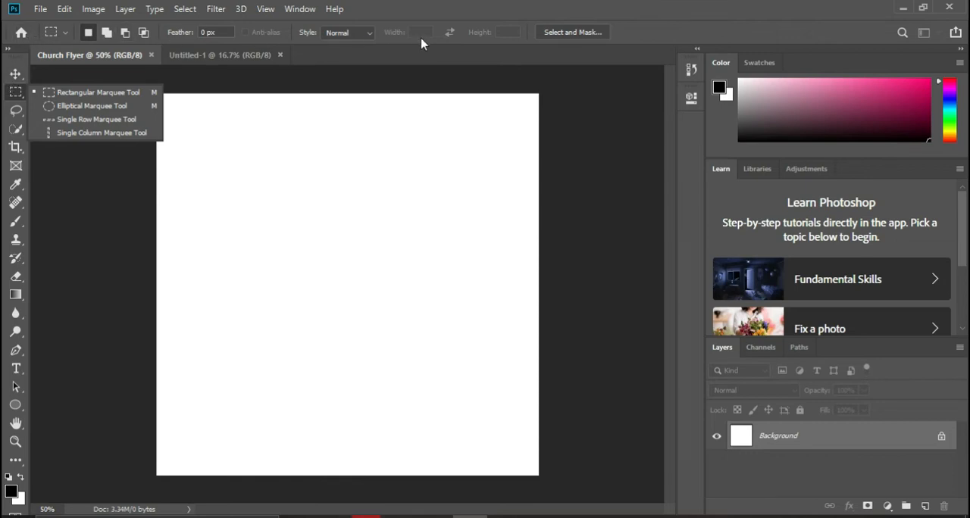
left_click(15, 74)
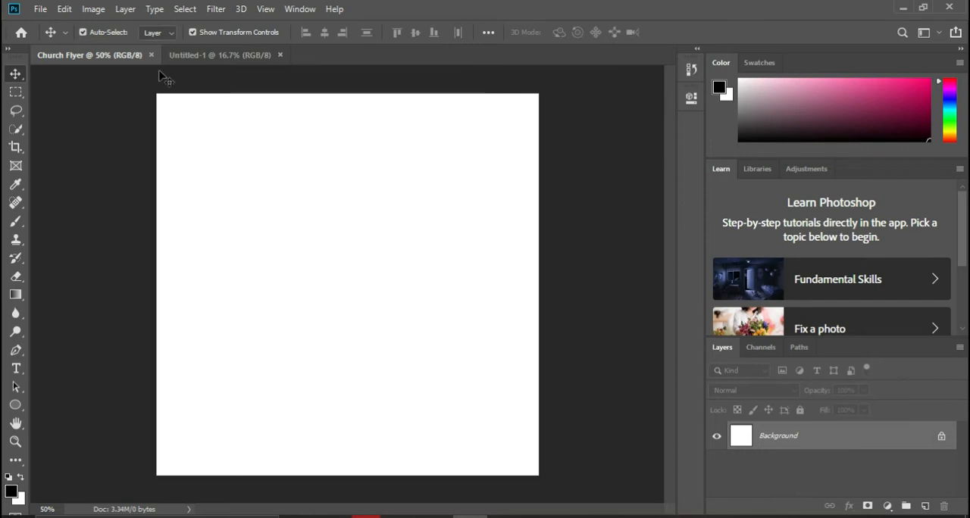
left_click(15, 94)
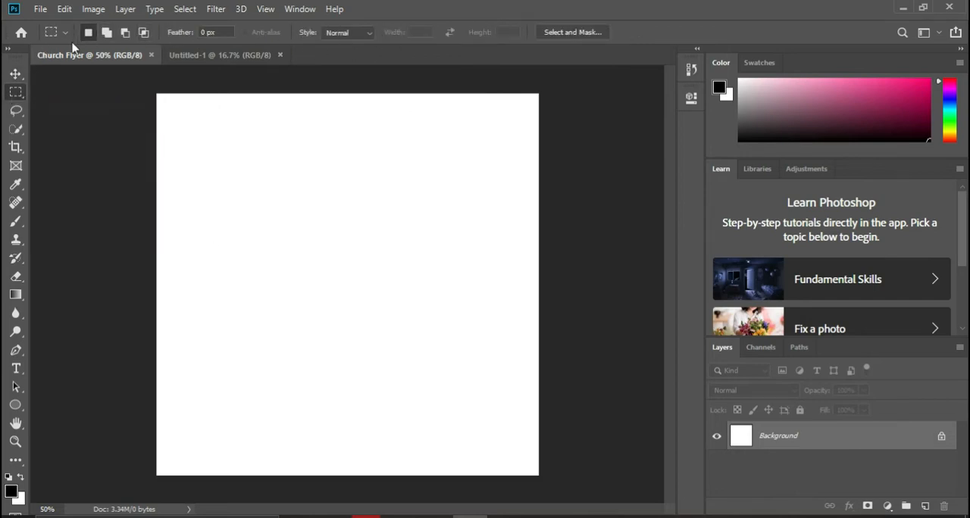
Step: Examine the Lasso tool with its Polygonal and Magnetic variants, comparing it with the Rectangular Marquee tool
left_click(15, 112)
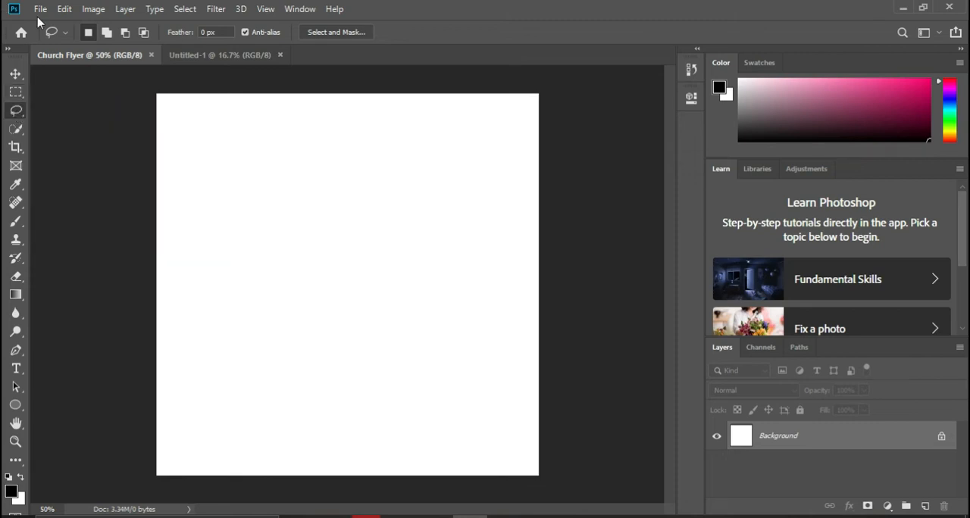
right_click(18, 114)
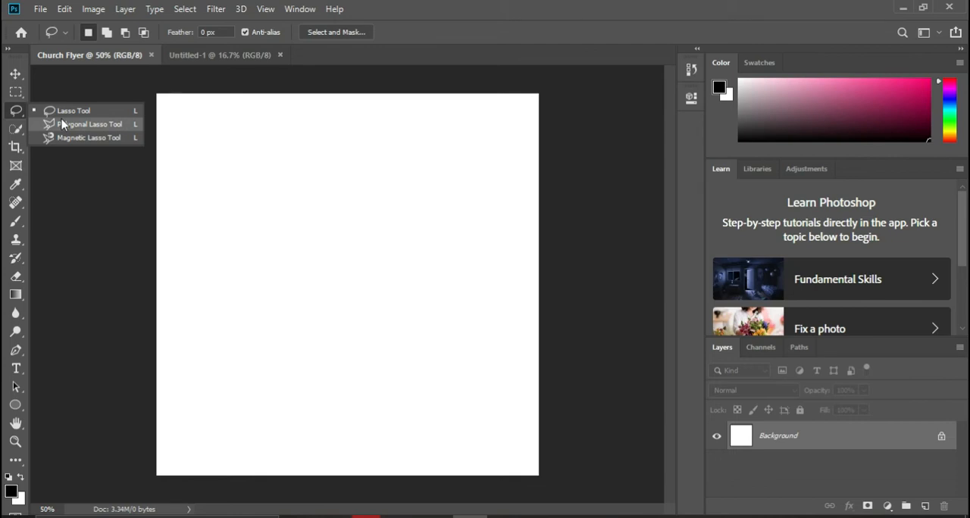
left_click(18, 111)
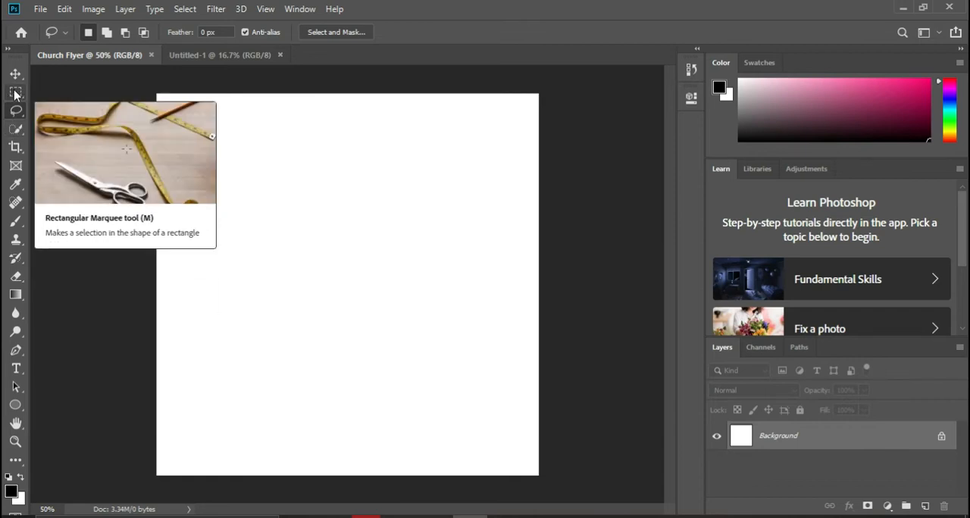
left_click(15, 94)
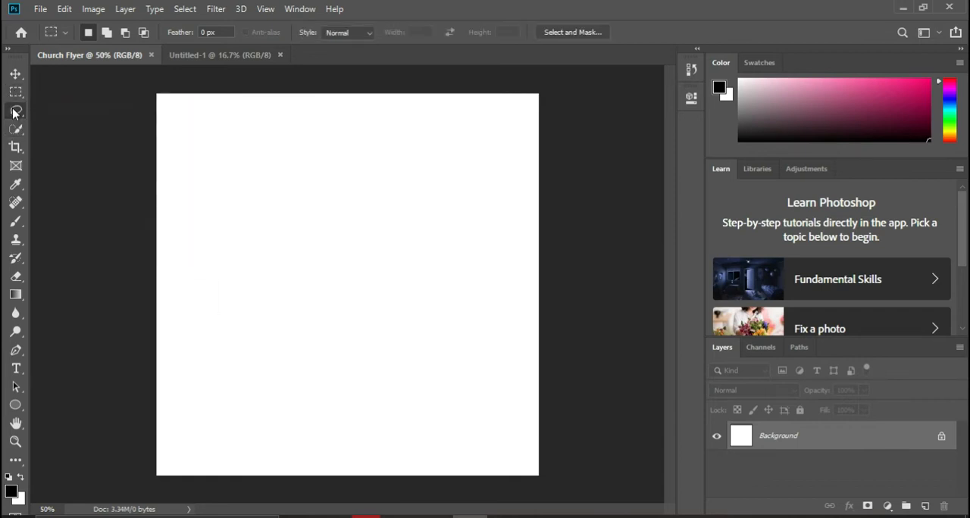
left_click(15, 111)
Step: Examine the Quick Selection and Crop tools, including their options and grouped variants
left_click(15, 133)
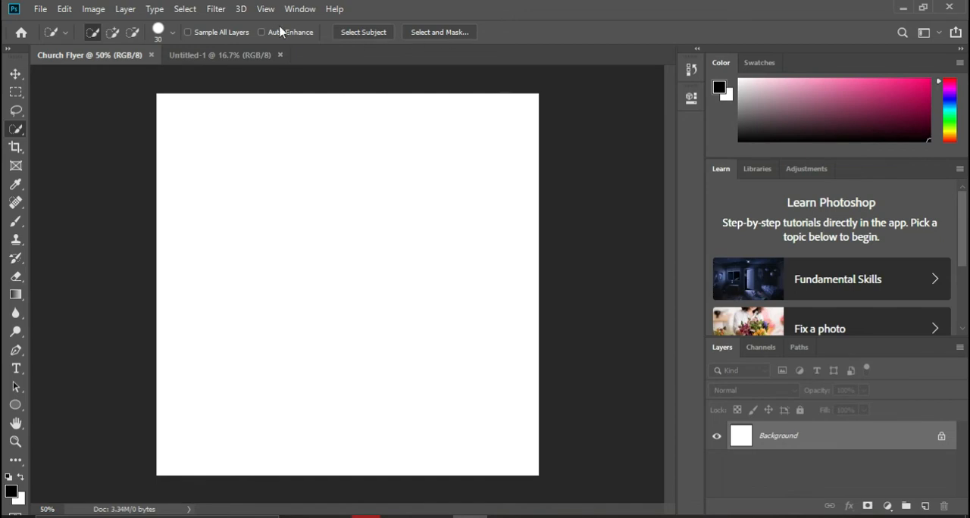
right_click(15, 130)
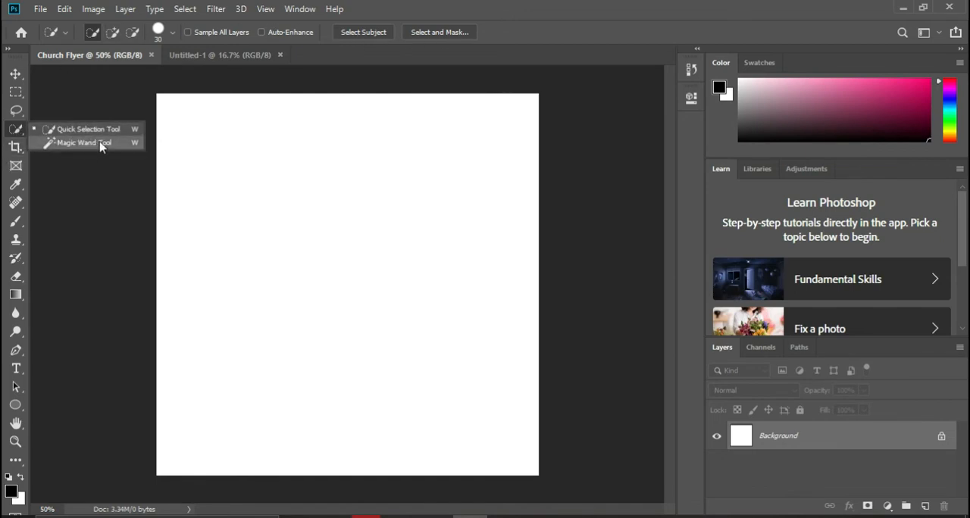
left_click(14, 148)
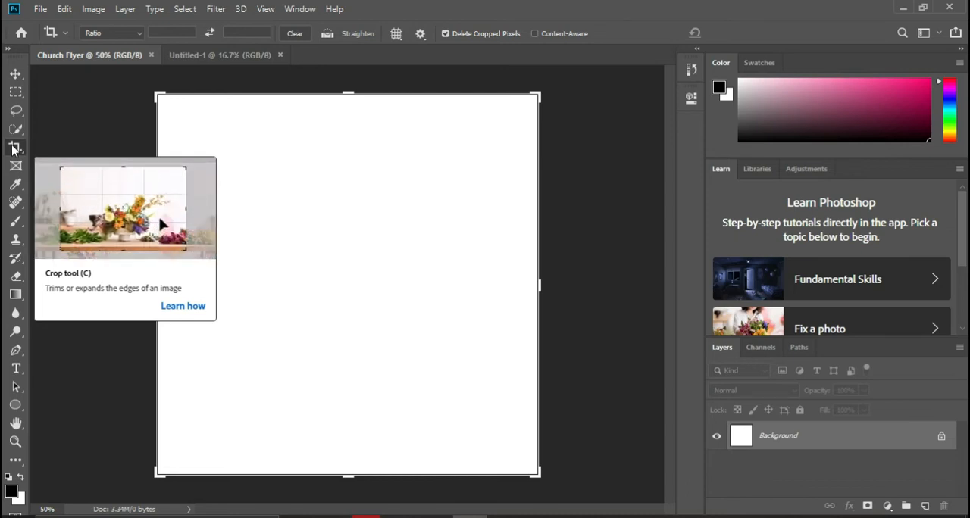
right_click(14, 150)
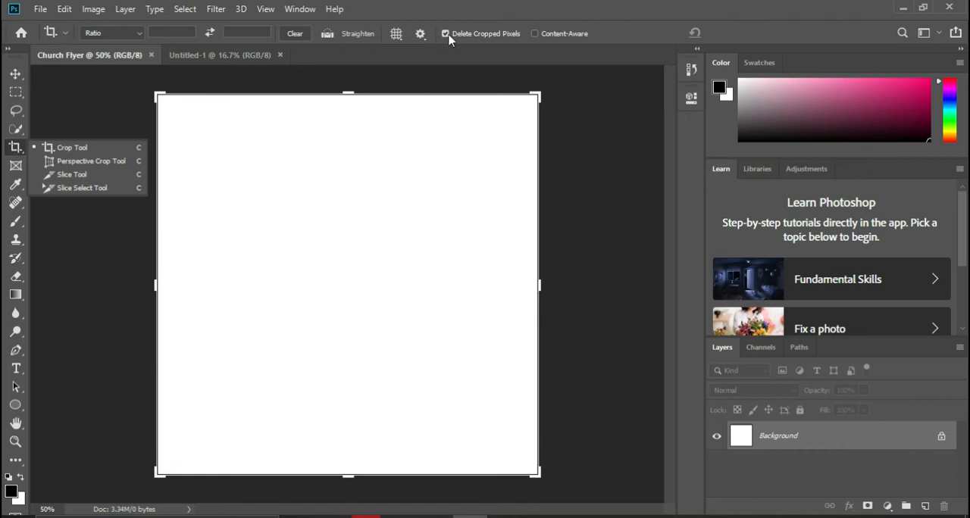
Step: Activate the Frame tool and the Eyedropper tool in turn to view their options
left_click(15, 166)
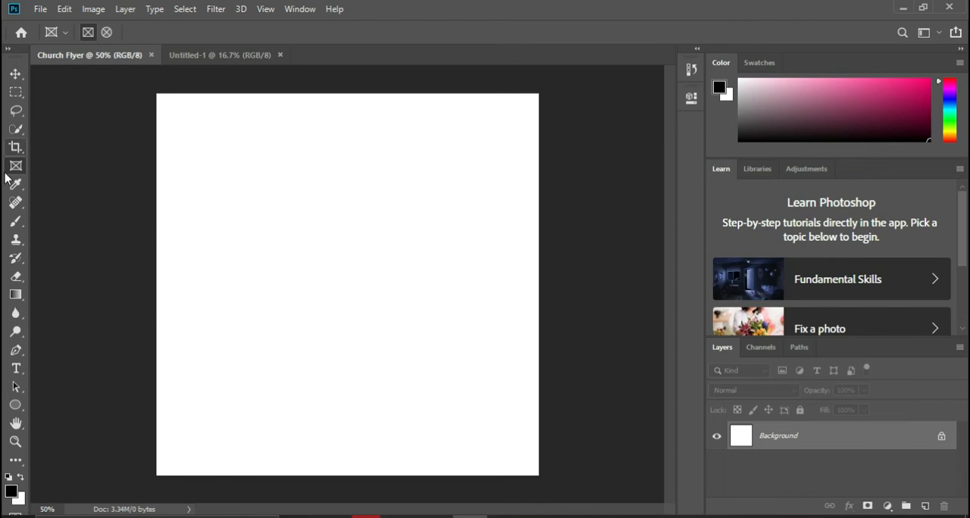
left_click(16, 184)
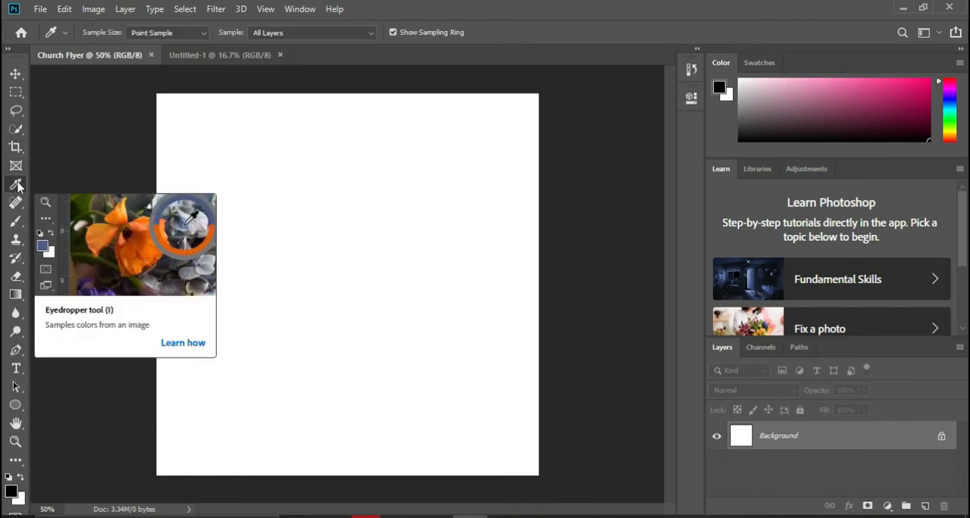
Step: Examine the Spot Healing Brush tool and its grouped Healing Brush, Patch, Content-Aware Move and Red Eye variants
left_click(16, 205)
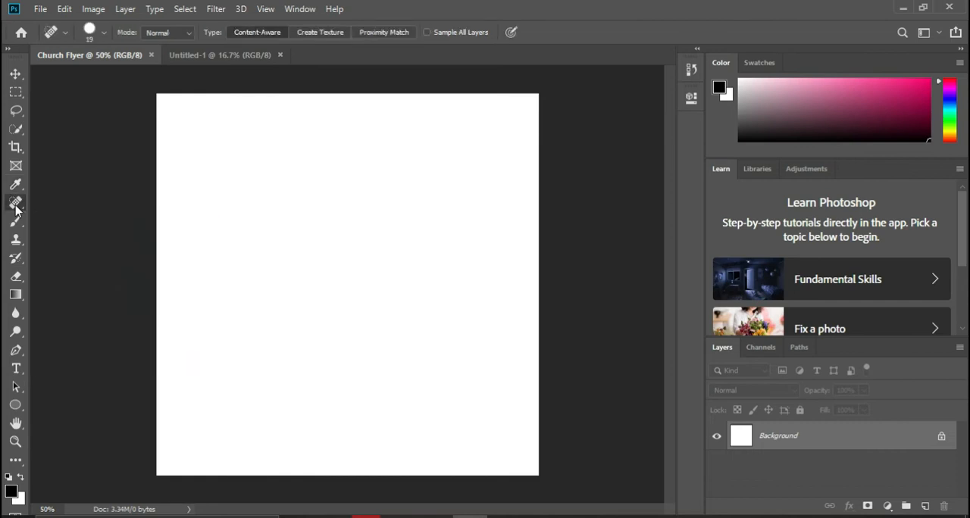
right_click(16, 205)
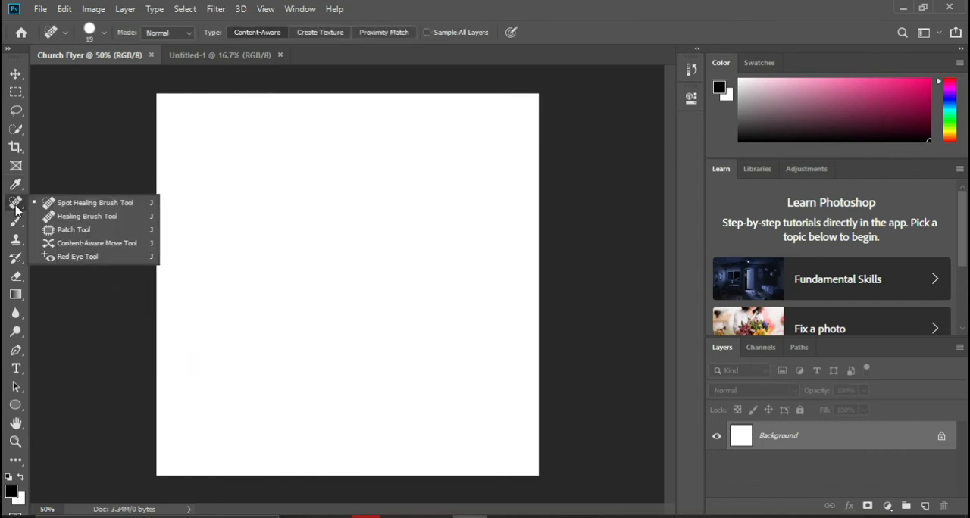
left_click(16, 206)
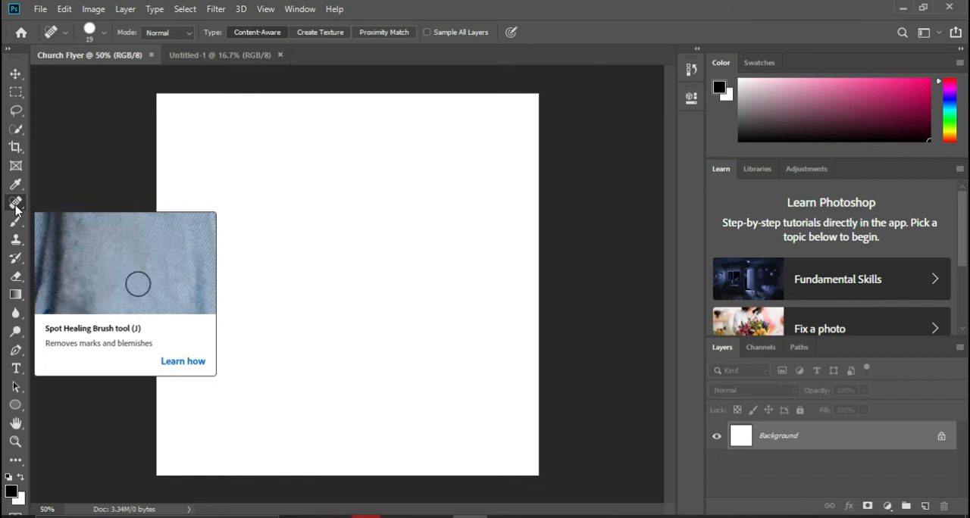
right_click(17, 205)
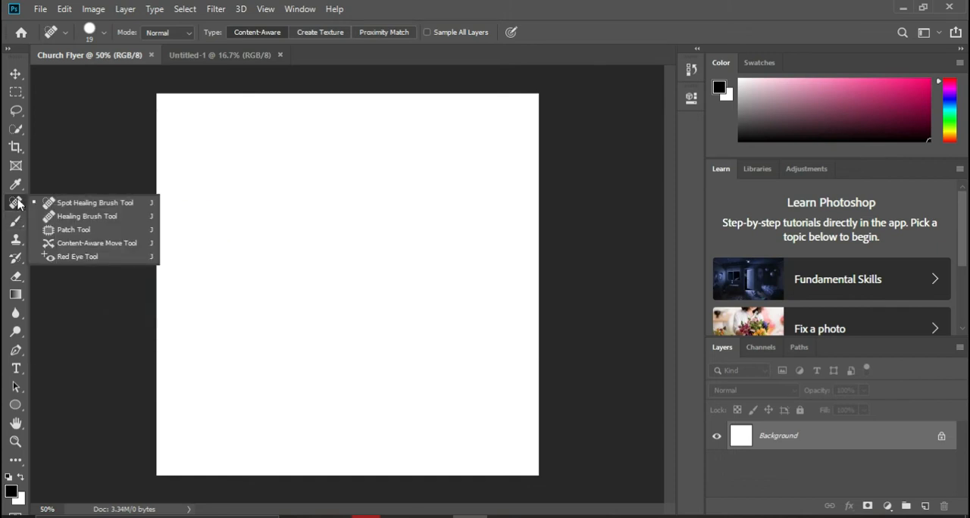
left_click(11, 206)
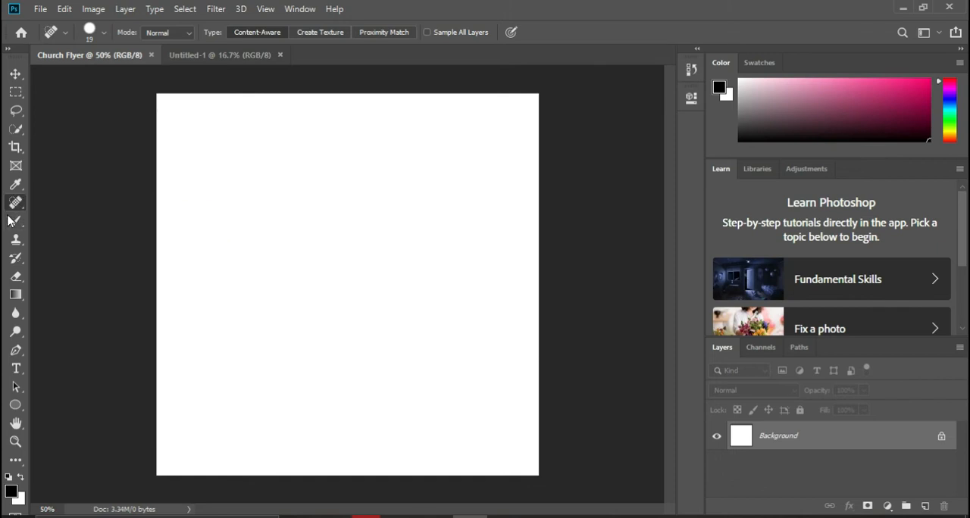
Step: Examine the Brush tool and its grouped Pencil, Color Replacement and Mixer Brush variants
left_click(12, 221)
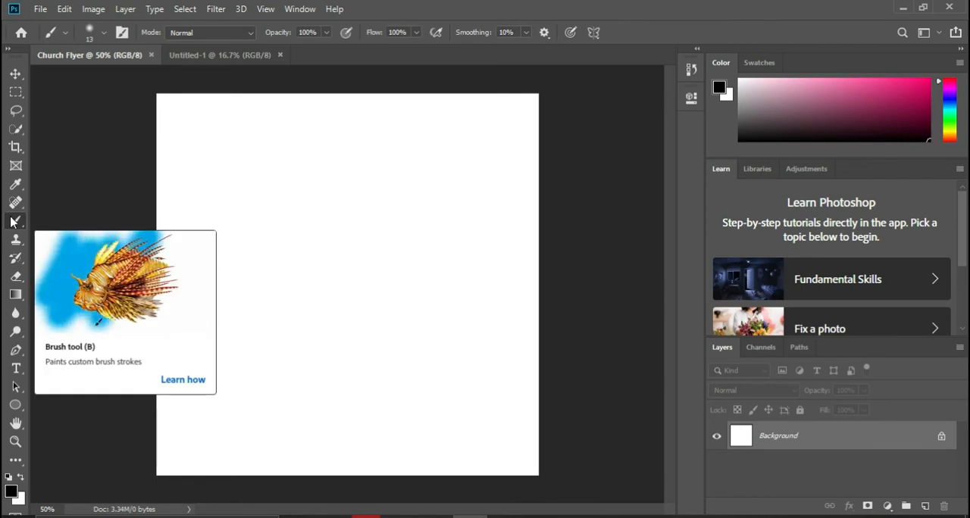
right_click(11, 222)
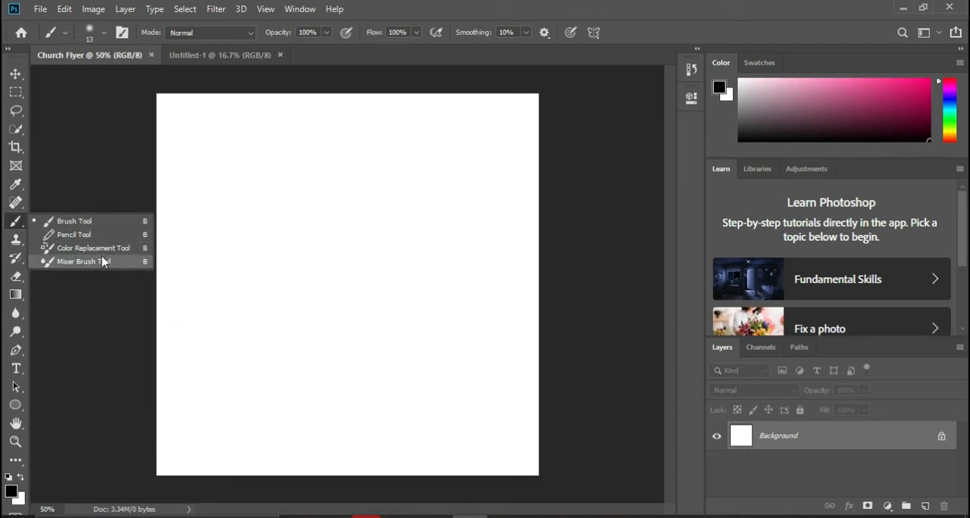
left_click(19, 221)
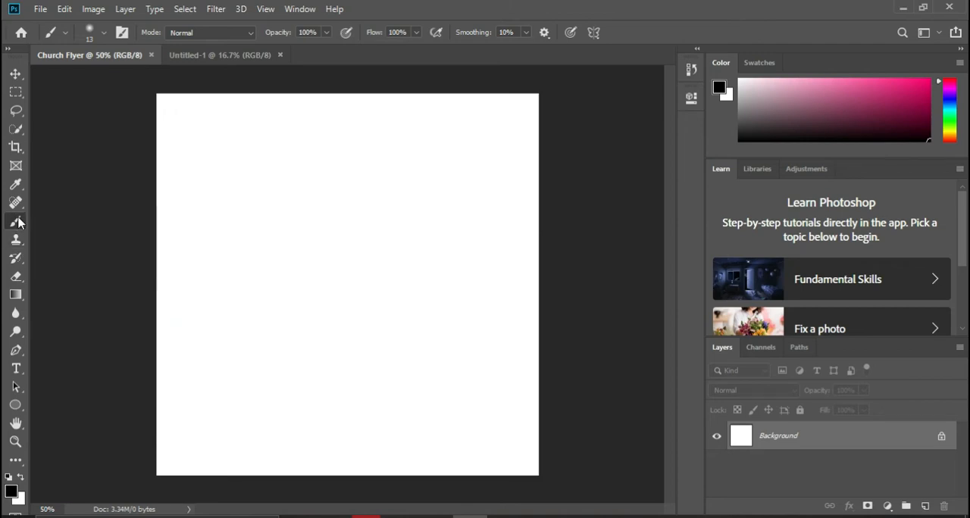
Step: Examine the Clone Stamp and History Brush tools along with the variants grouped under them
left_click(17, 241)
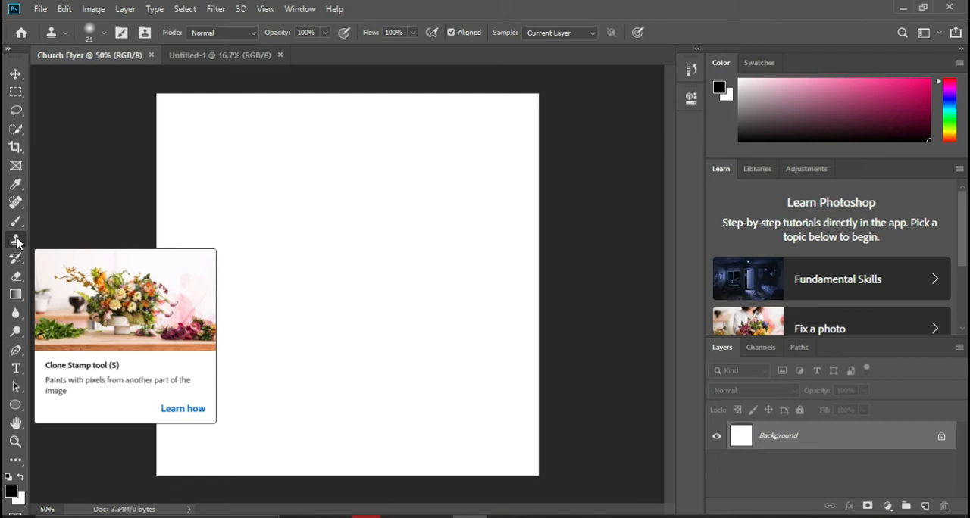
right_click(17, 241)
left_click(17, 240)
right_click(17, 240)
left_click(17, 240)
left_click(16, 257)
right_click(16, 258)
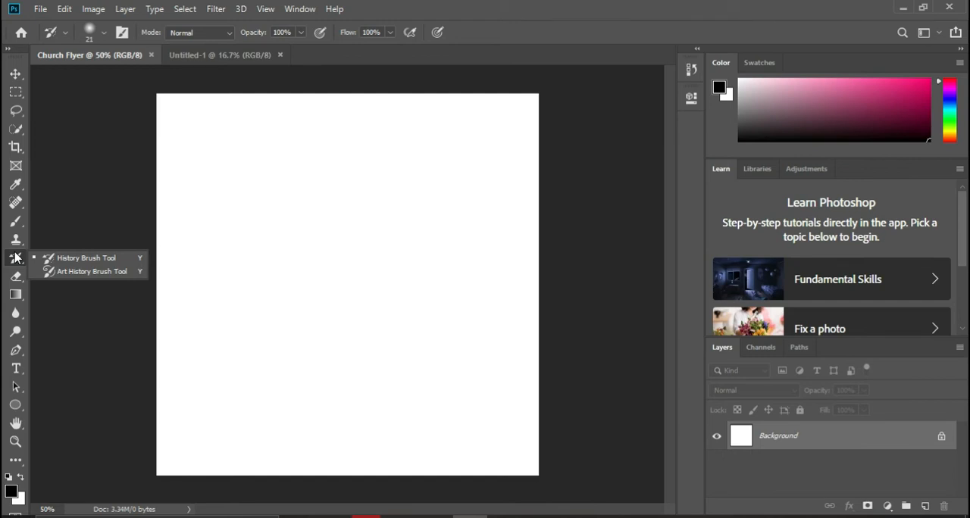
Step: Examine the Eraser tool and its Background Eraser and Magic Eraser variants, keeping the Eraser tool active
left_click(15, 276)
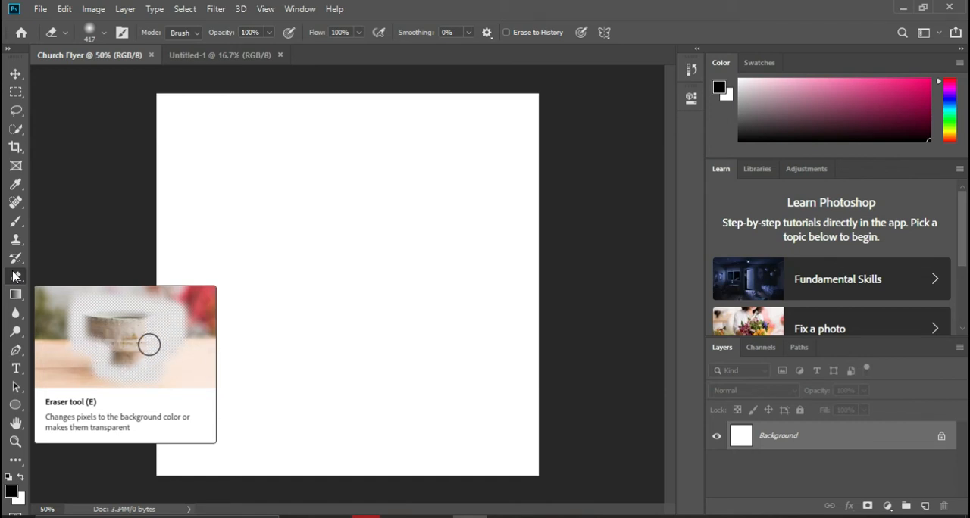
right_click(15, 276)
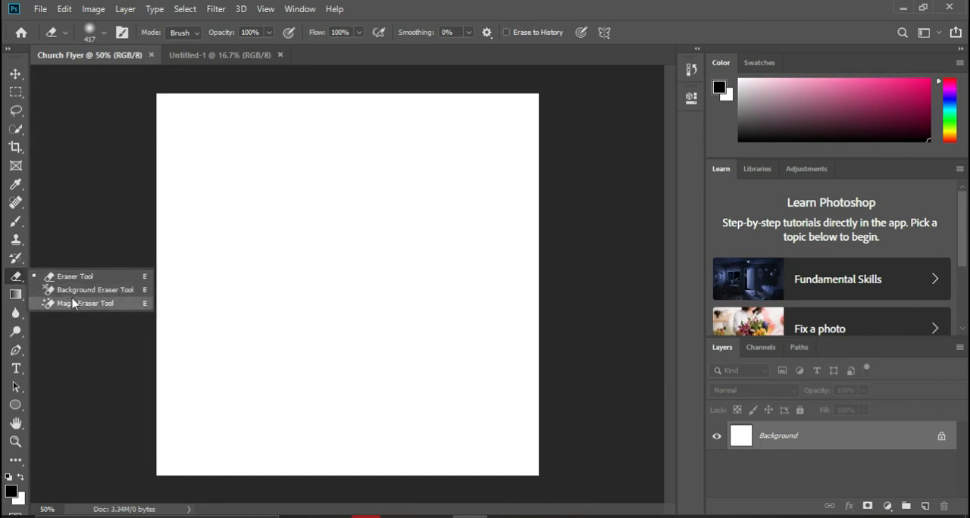
left_click(15, 296)
left_click(16, 279)
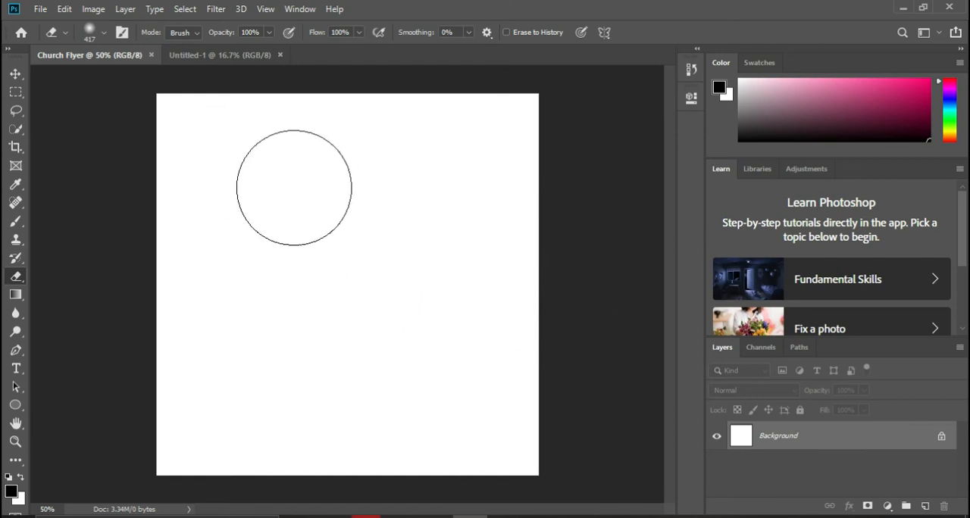
Step: Examine the Gradient tool and the Blur tool along with the variants grouped under each
left_click(12, 298)
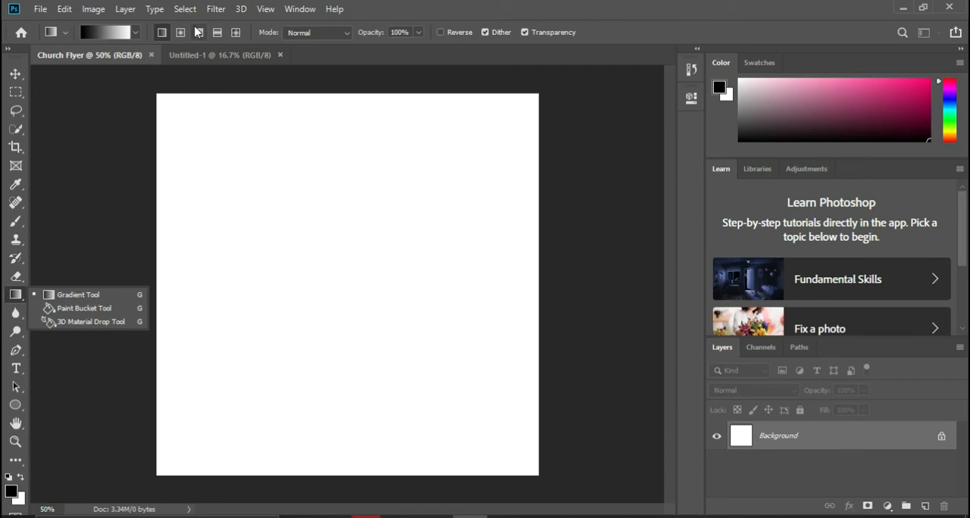
left_click(20, 313)
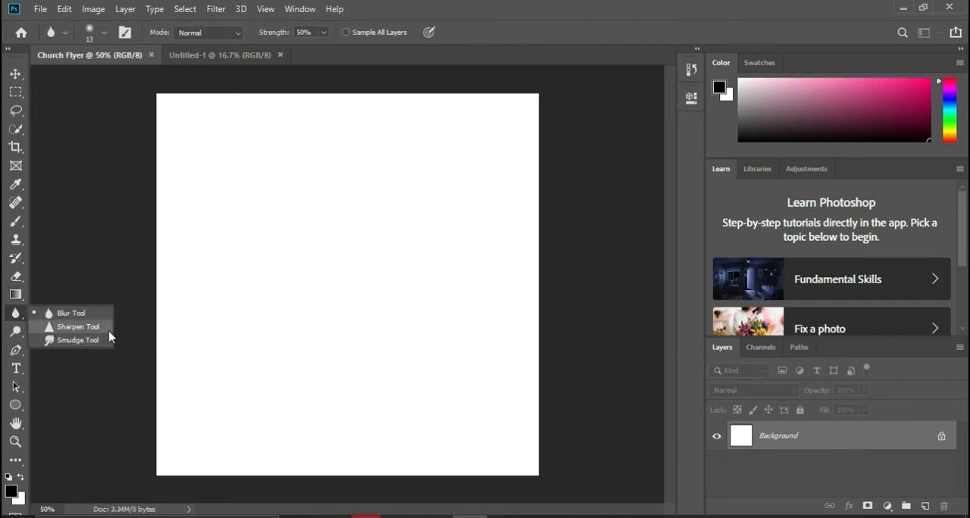
Step: Examine the Dodge tool and its grouped Burn and Sponge variants
left_click(16, 332)
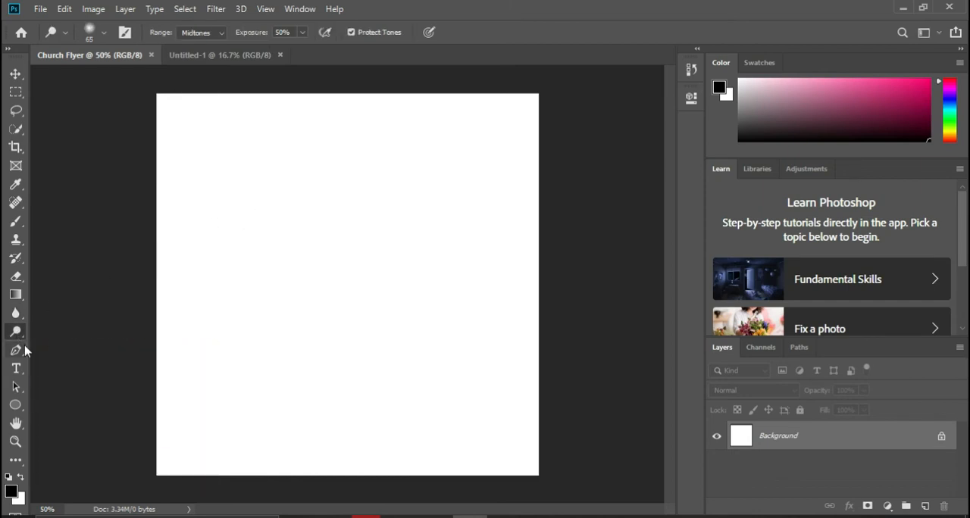
right_click(18, 334)
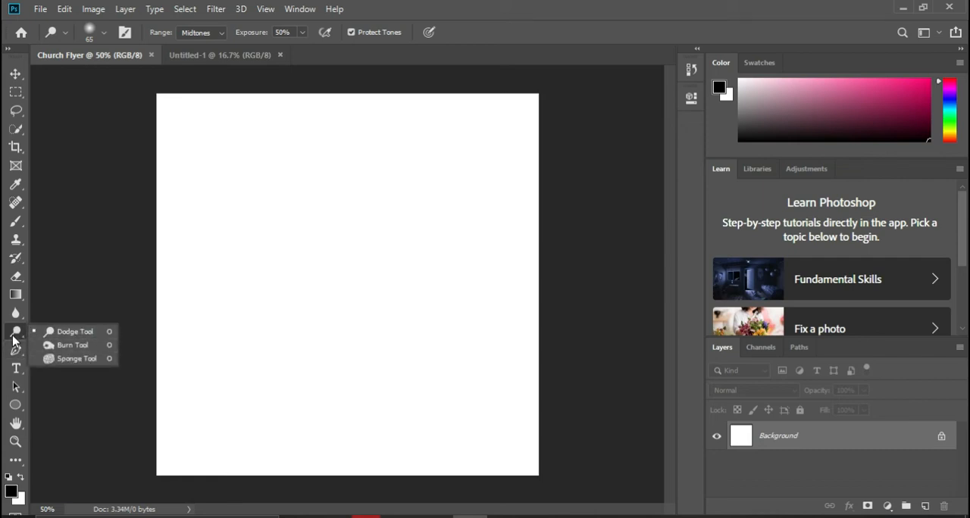
left_click(14, 341)
Step: Review the Pen tool's variants and draw a trial path of curved and straight segments in the upper middle of the canvas
left_click(15, 352)
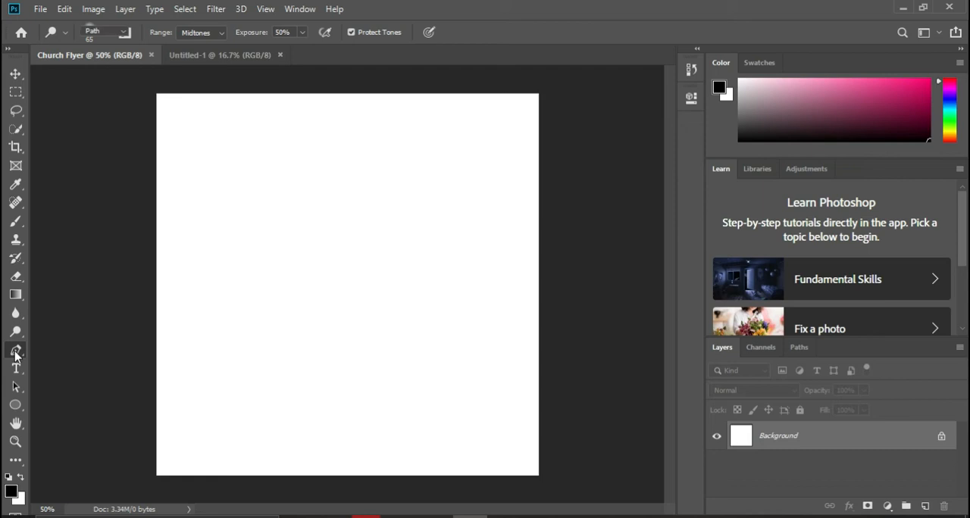
right_click(16, 353)
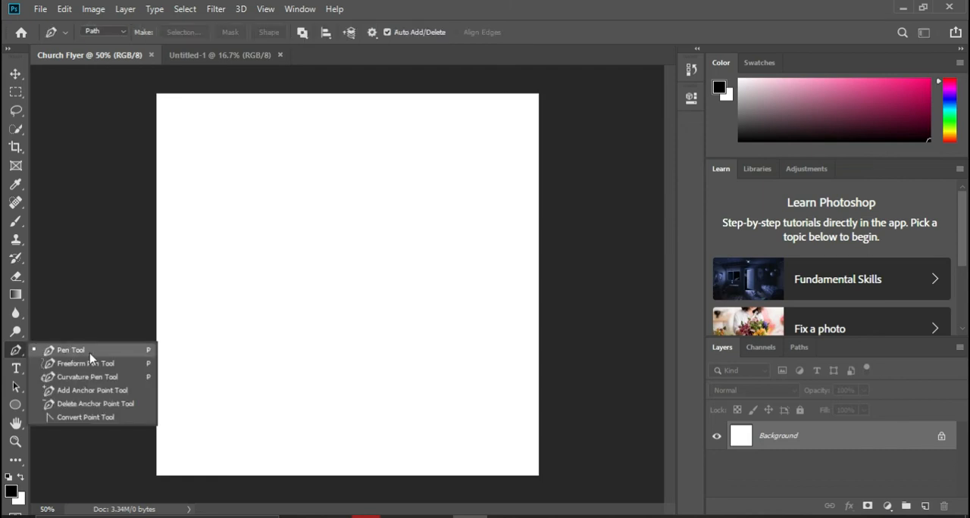
left_click(309, 146)
left_click_drag(278, 172, 255, 189)
left_click(264, 260)
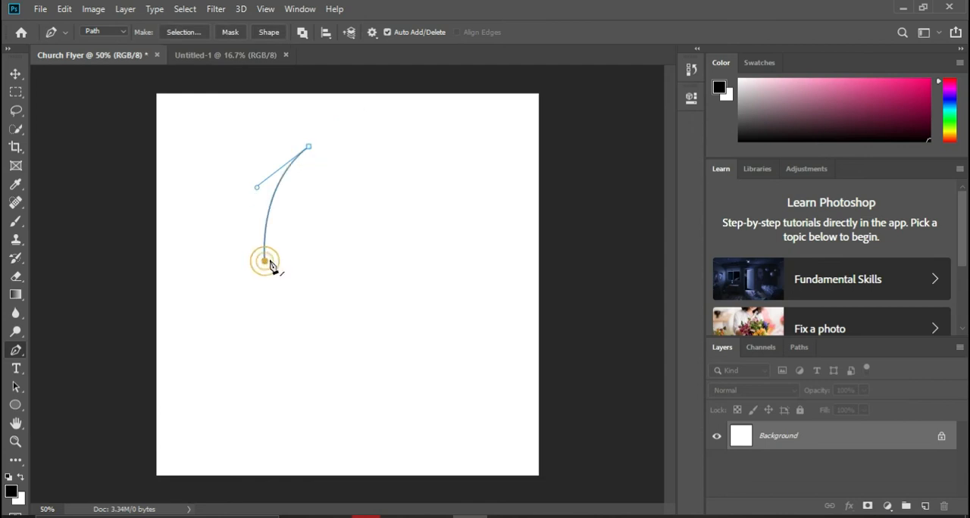
left_click_drag(327, 149, 411, 322)
left_click(363, 310)
left_click(299, 289)
left_click(275, 269)
left_click(264, 261)
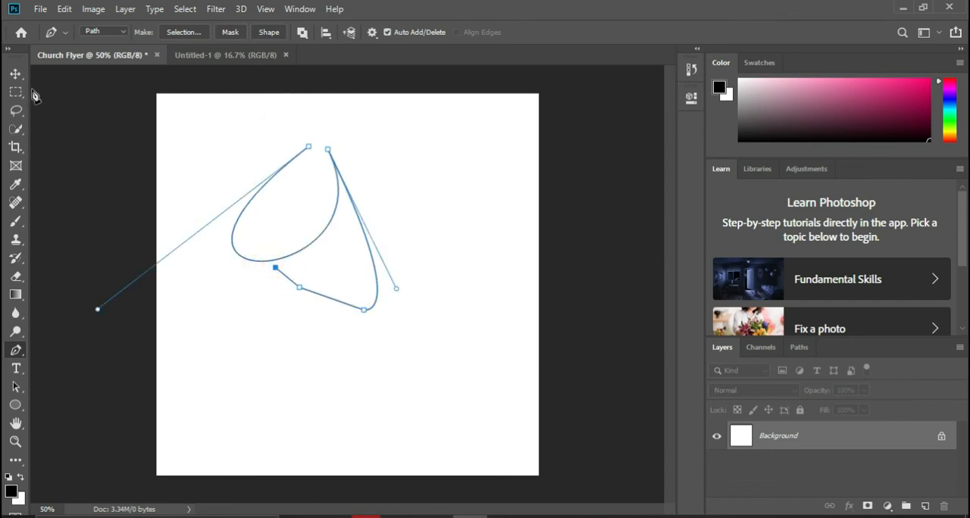
Step: Switch to the Move tool and delete the trial pen path from the canvas
left_click(15, 74)
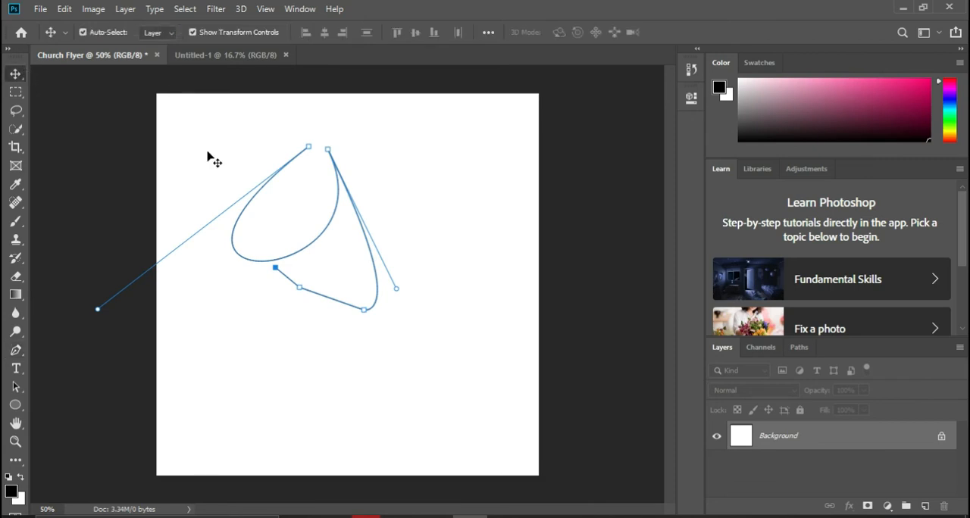
key("Delete")
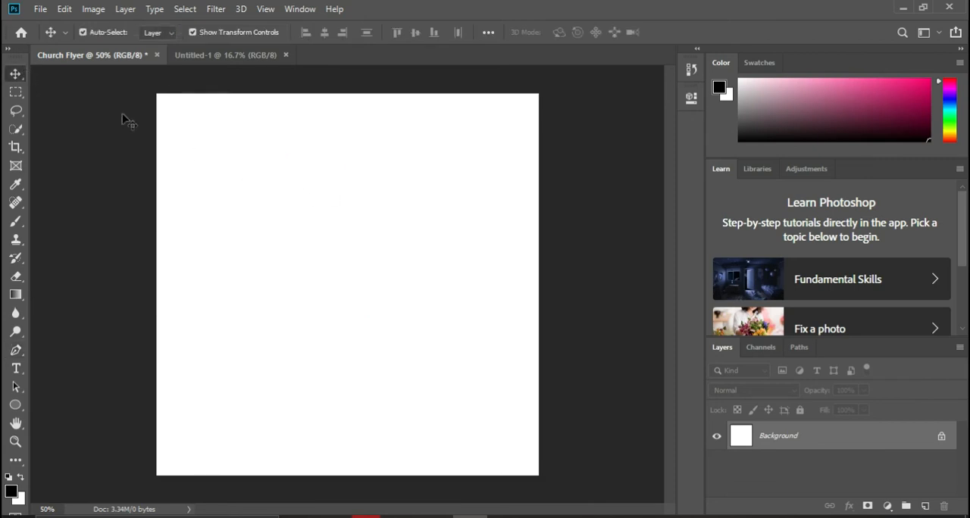
Step: Activate the Horizontal Type tool and examine its font family and font style choices, keeping Montserrat Regular
left_click(15, 369)
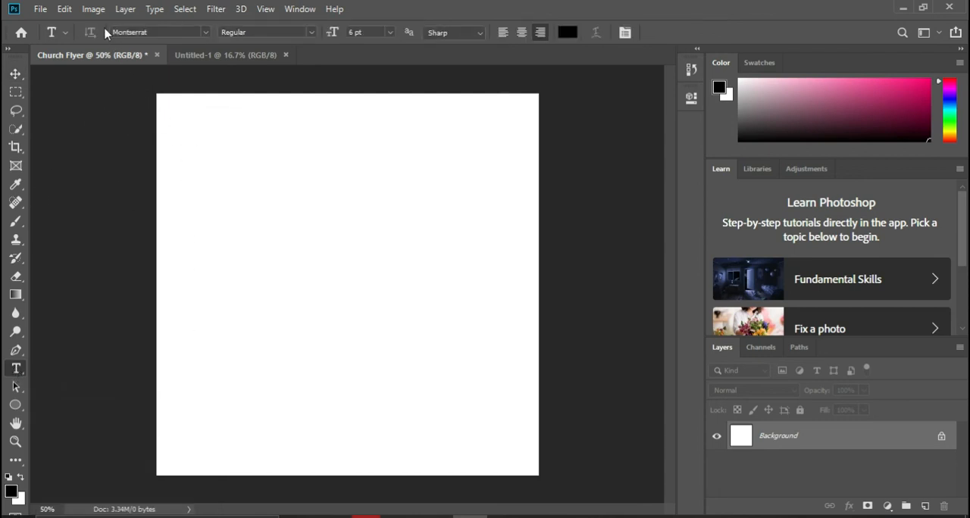
left_click(205, 33)
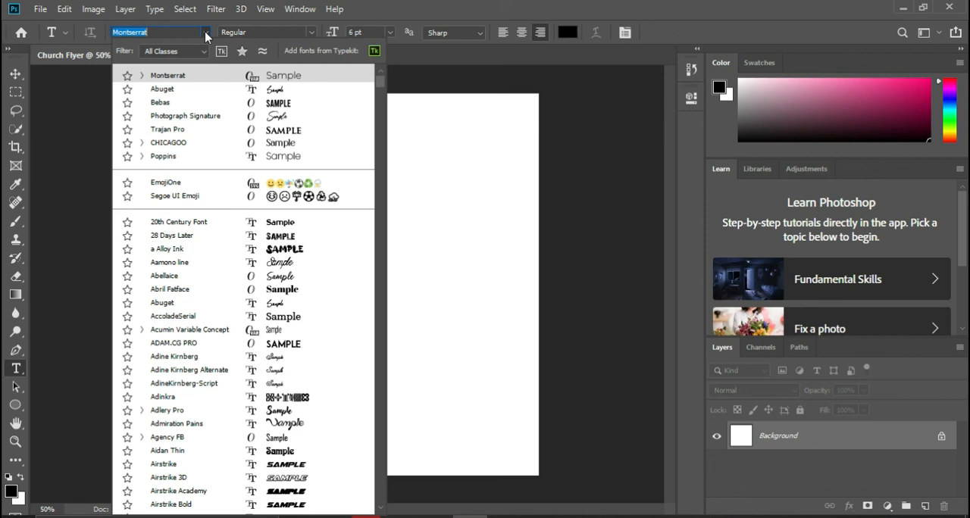
left_click(205, 34)
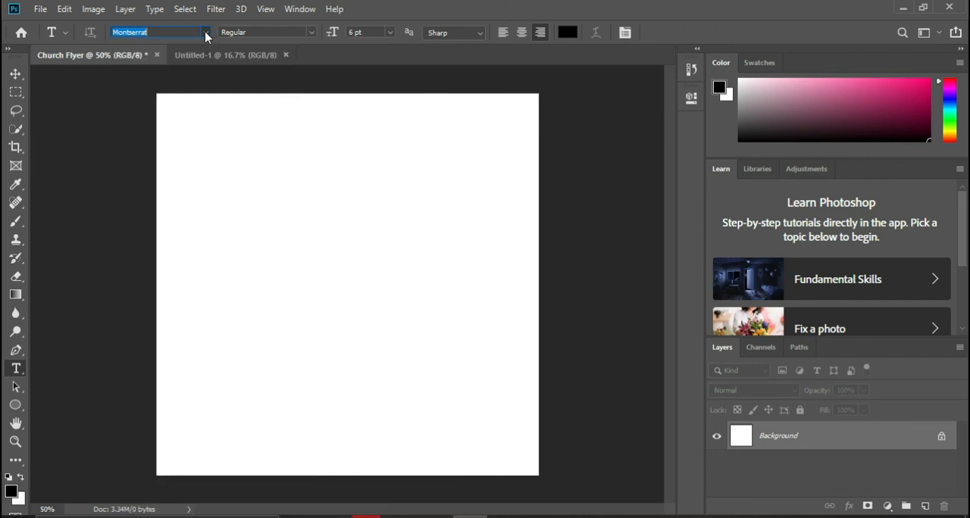
left_click(311, 33)
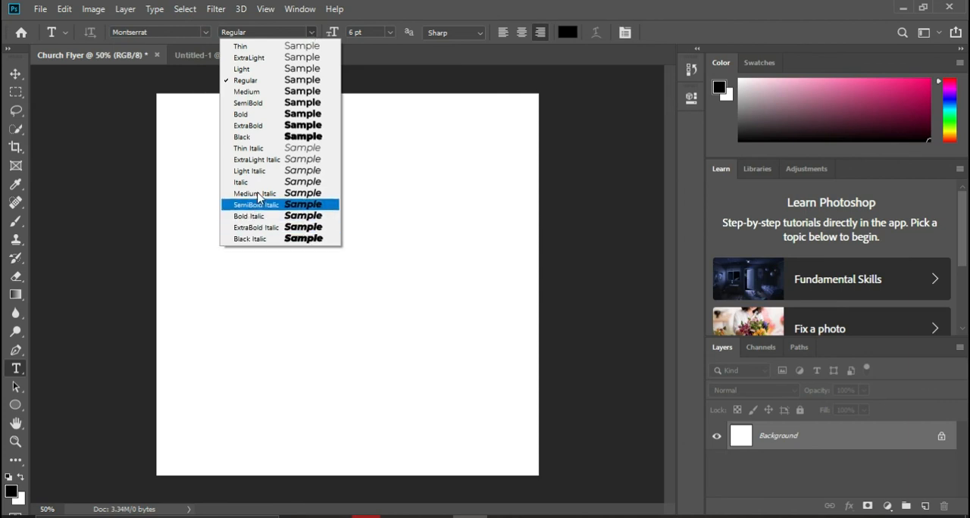
left_click(311, 33)
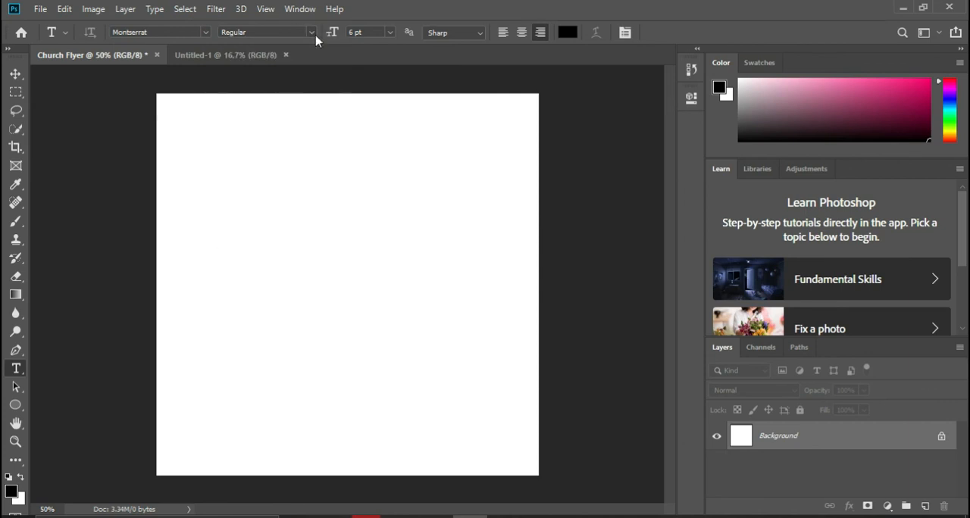
Step: Examine the Type tool's font size and anti-aliasing choices, keeping 6 pt and Sharp
left_click(389, 34)
left_click(388, 35)
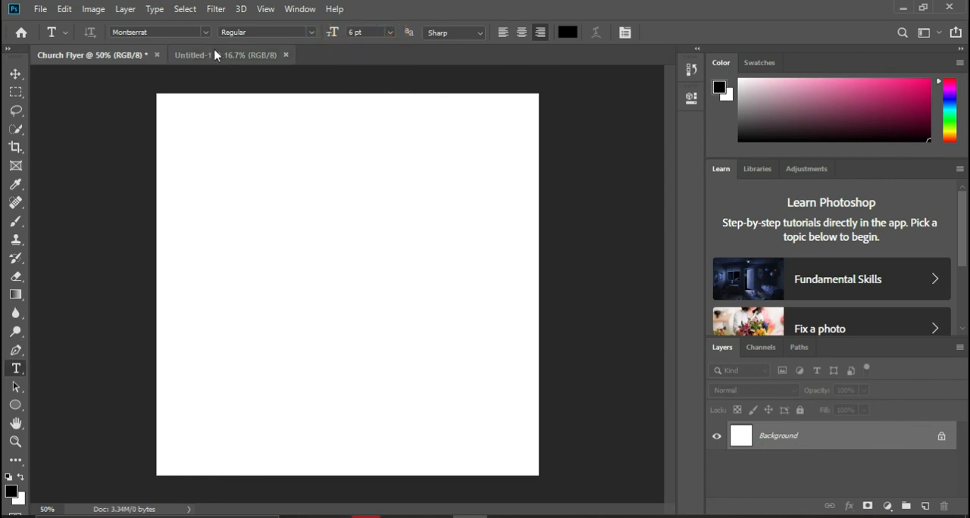
left_click(390, 34)
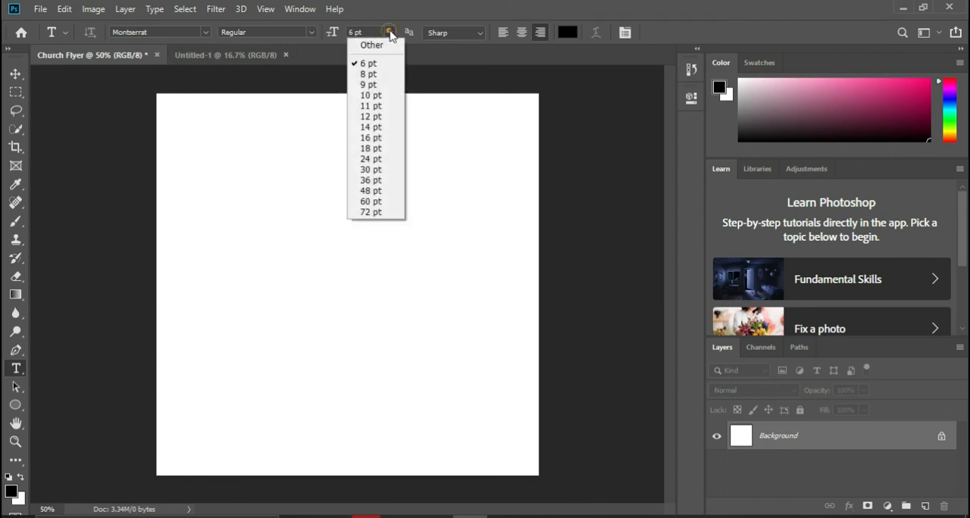
left_click(481, 37)
left_click(482, 37)
left_click(481, 36)
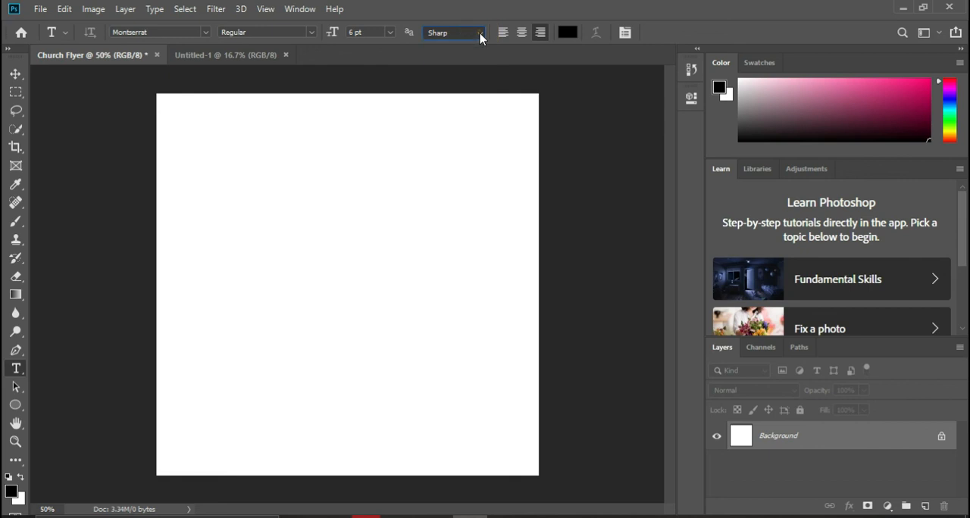
Step: Try the left, centre and right text alignments, keeping right alignment, and view the text colour picker without changing the colour
left_click(503, 34)
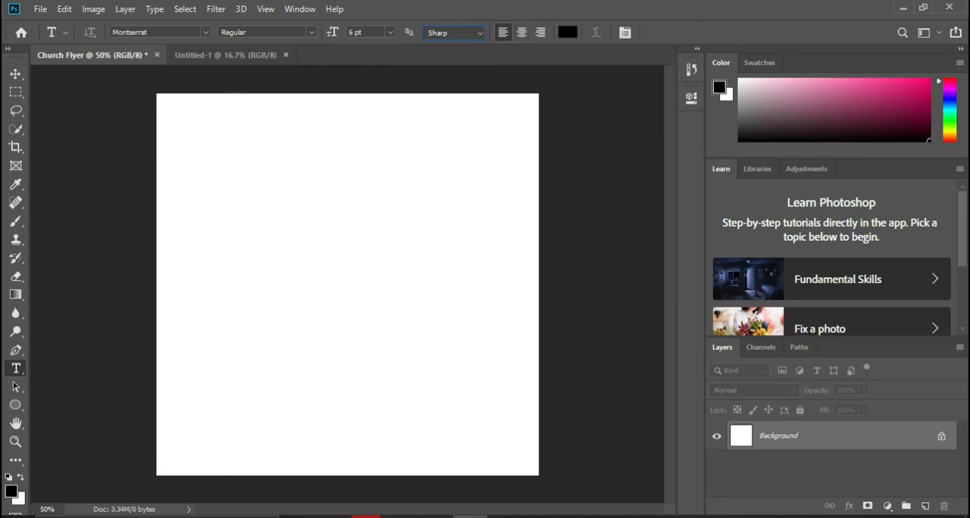
left_click(521, 34)
left_click(540, 32)
left_click(567, 32)
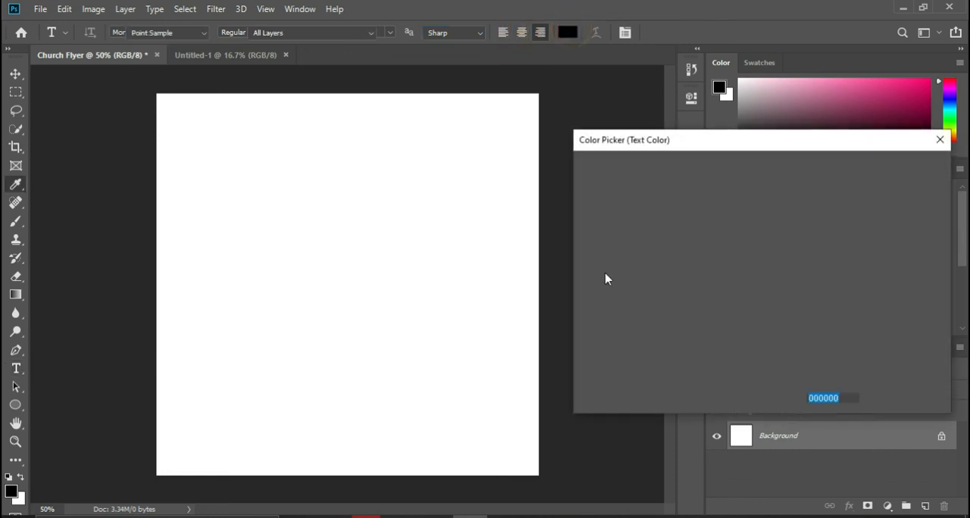
left_click(894, 192)
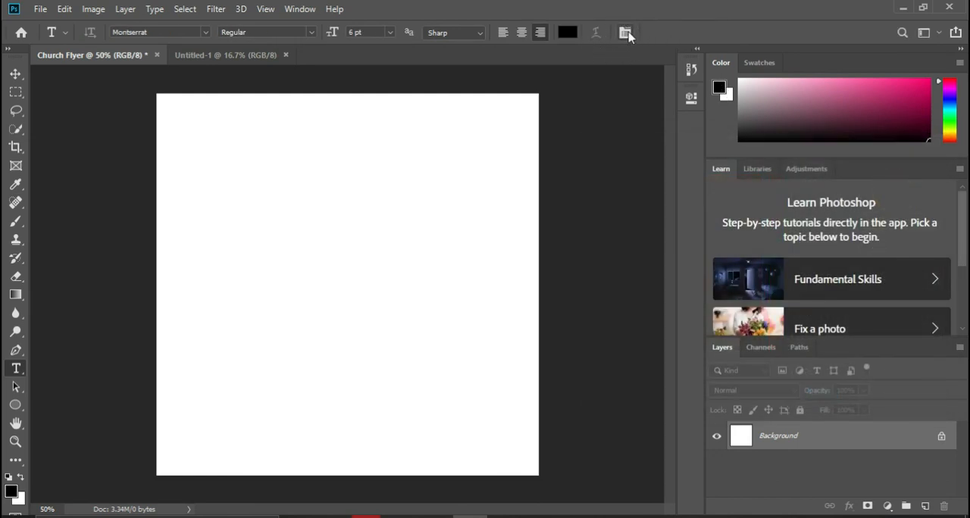
Step: Display the detailed Character settings for text and leave them open
left_click(625, 31)
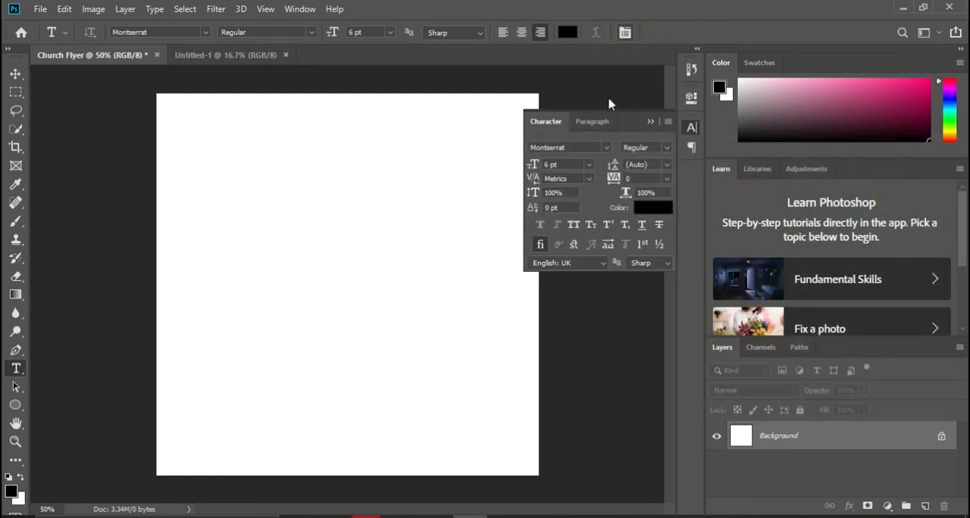
left_click(624, 32)
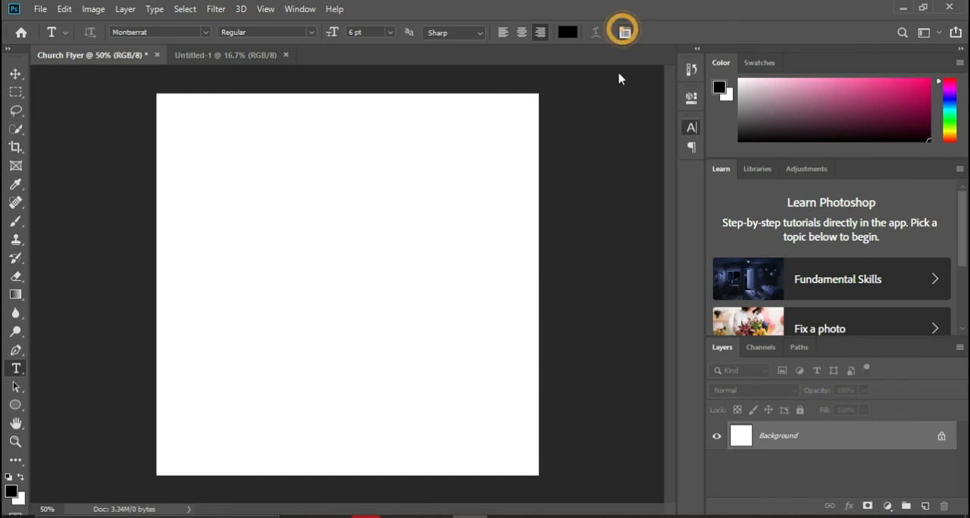
left_click(690, 130)
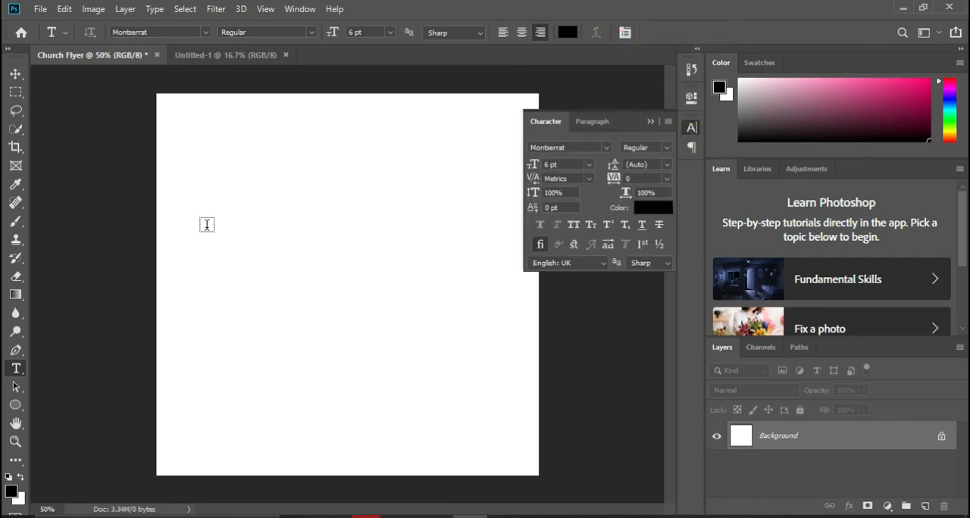
Step: Place a new point text in the upper part of the canvas and enter "PHANET" in place of the sample text
left_click(273, 216)
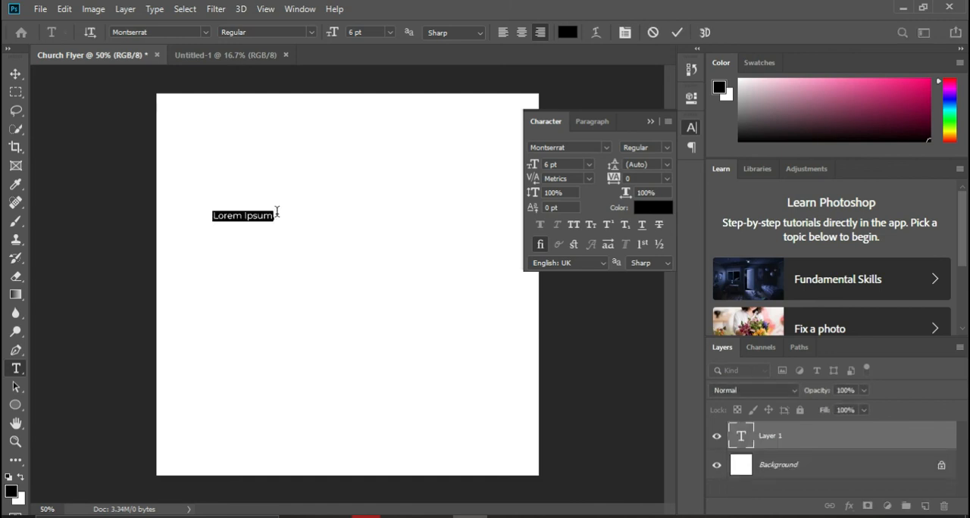
left_click(276, 211)
type("PHANET")
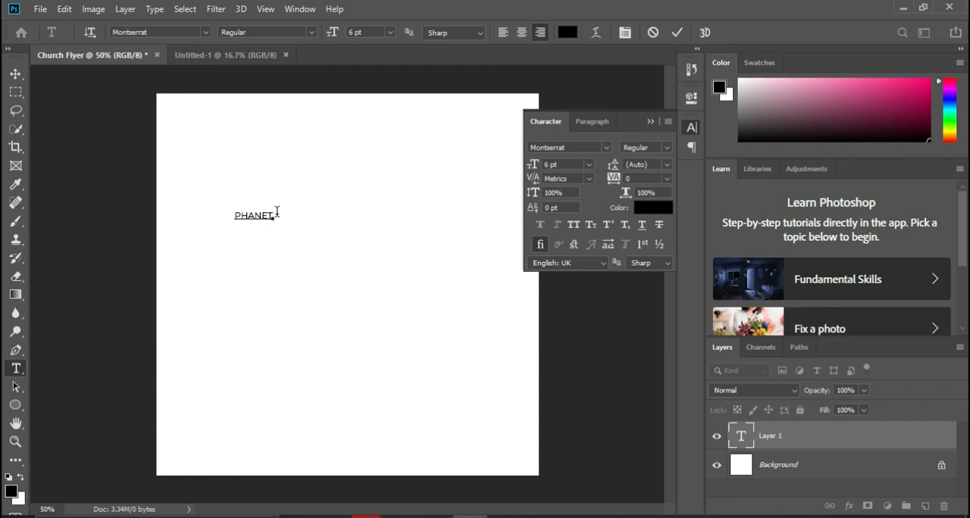